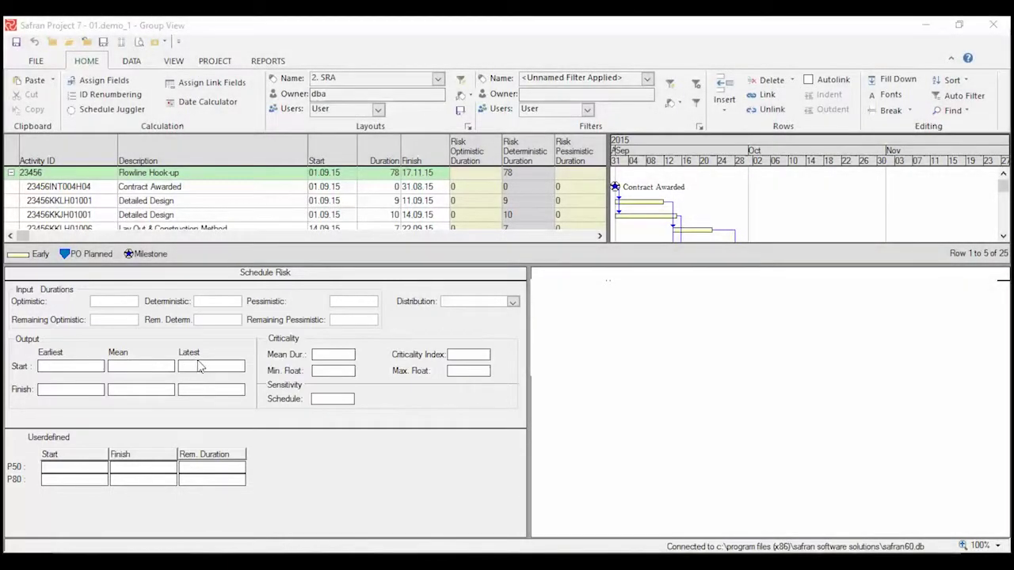
right_click(381, 400)
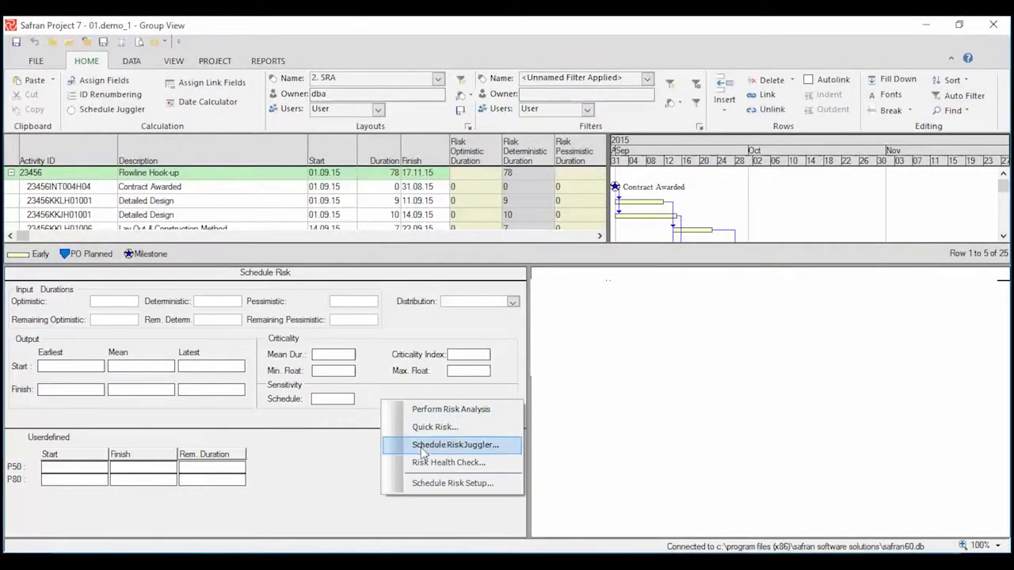
right_click(604, 360)
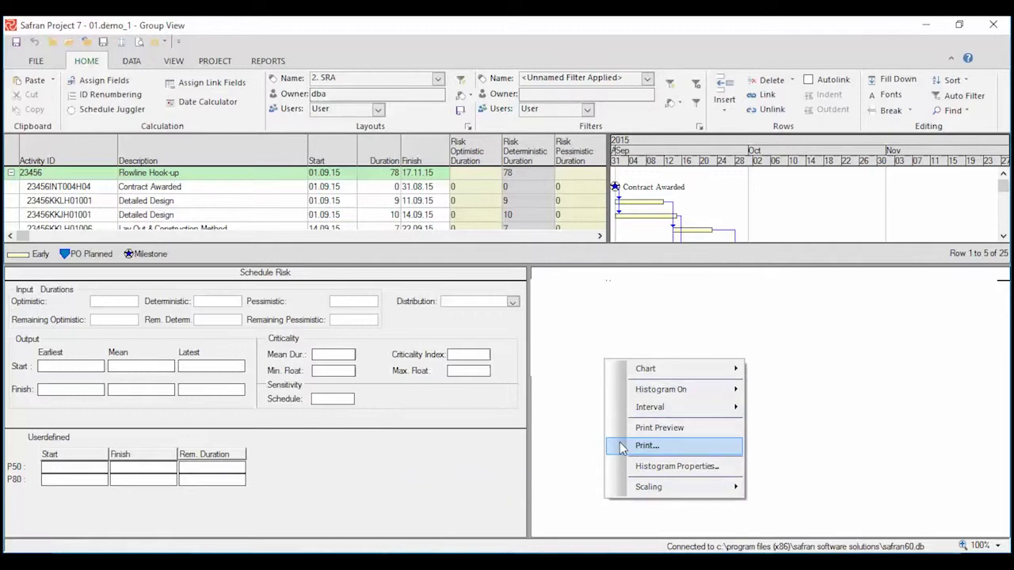
click(440, 461)
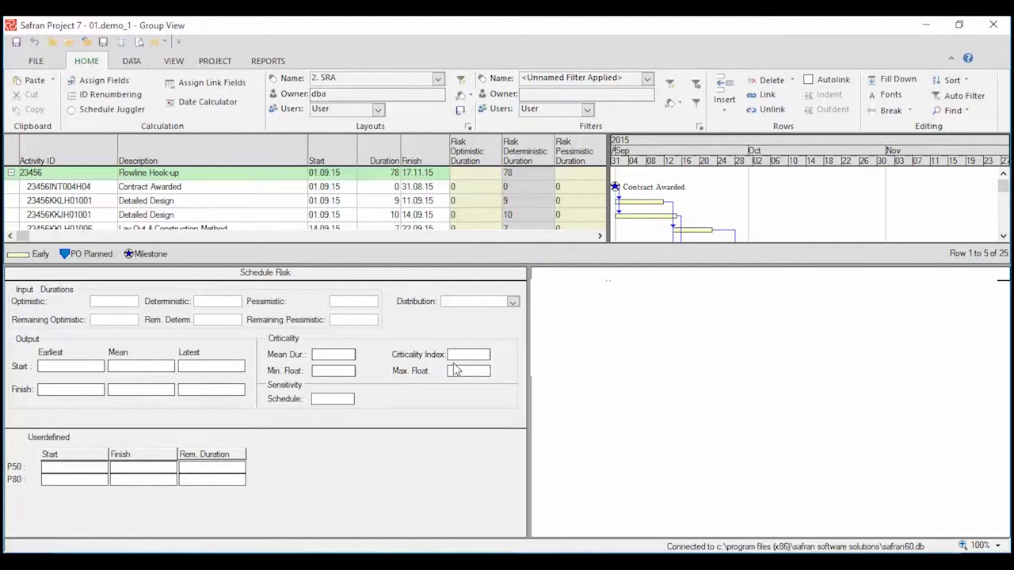
Step: Hide the detailed information to see the full activity list, and bring back the Schedule Risk view
right_click(537, 253)
click(550, 269)
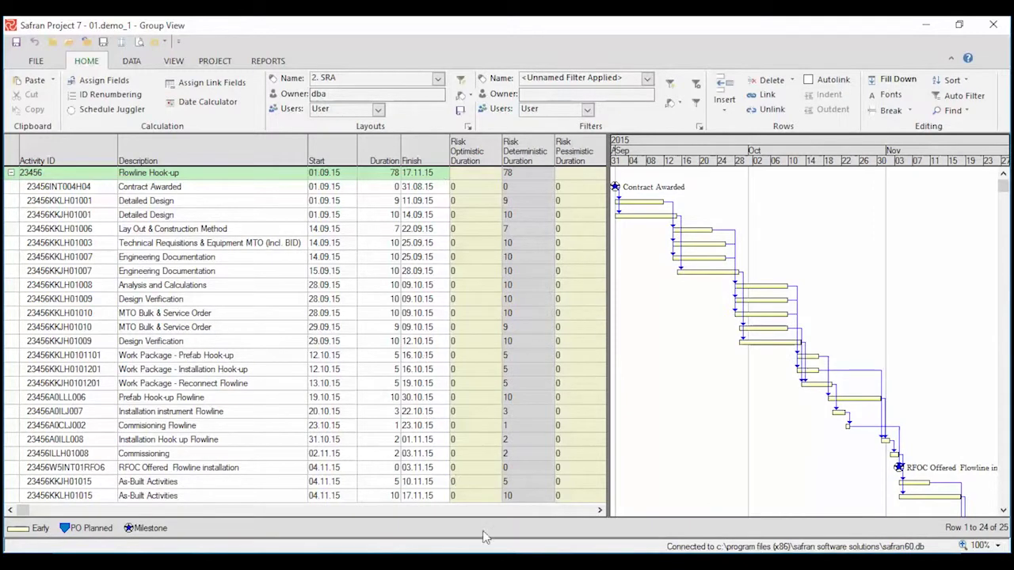
right_click(523, 530)
click(546, 491)
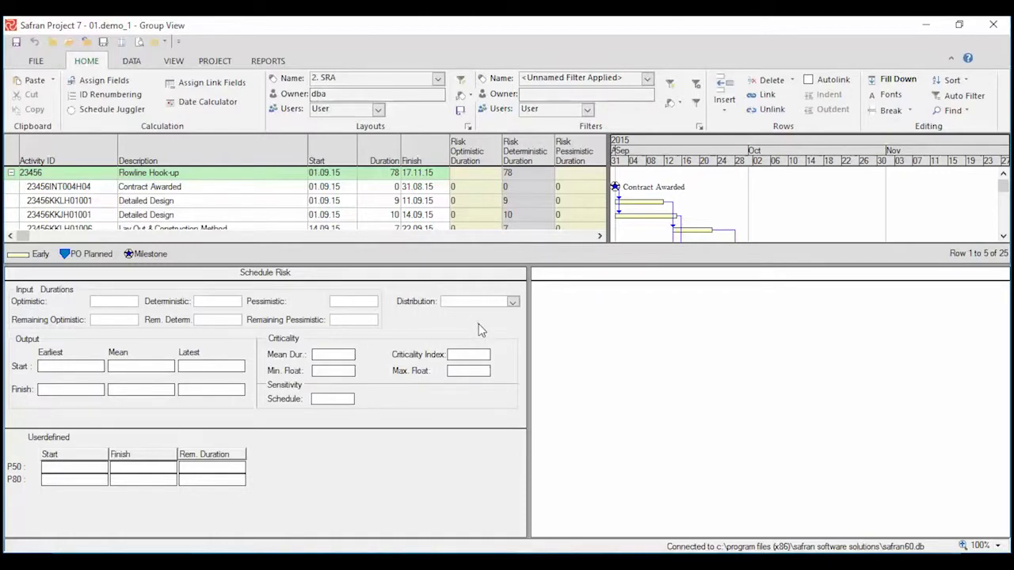
Step: Perform Quick Risk on all activities with a Triangle distribution, 75% optimistic and 125% pessimistic of the deterministic duration
right_click(486, 330)
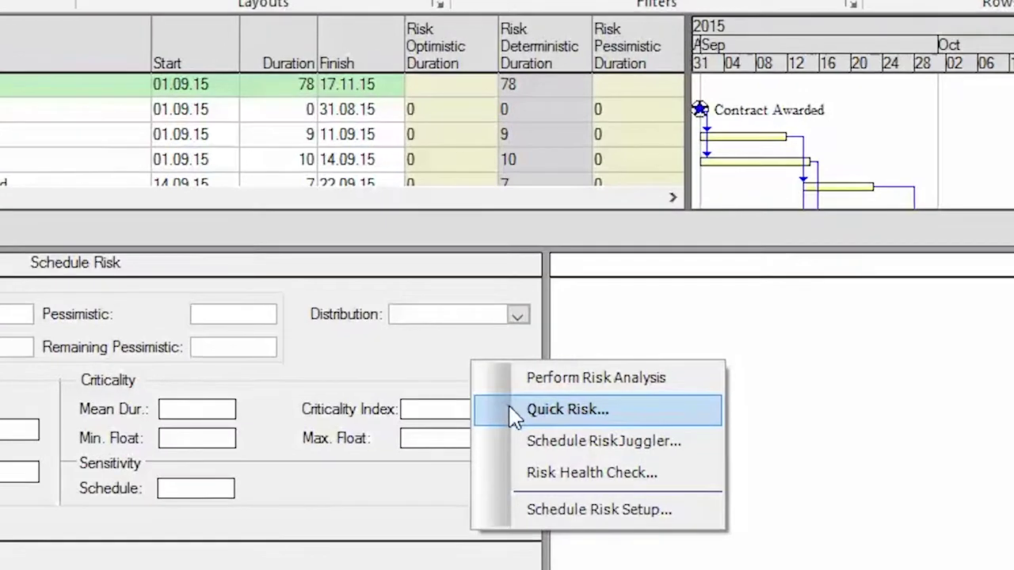
click(513, 374)
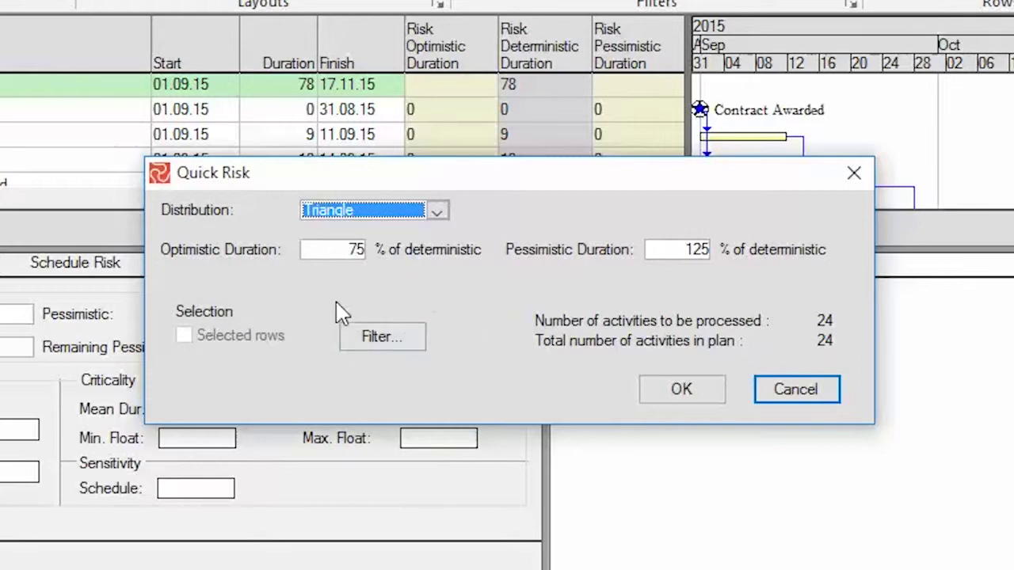
click(674, 392)
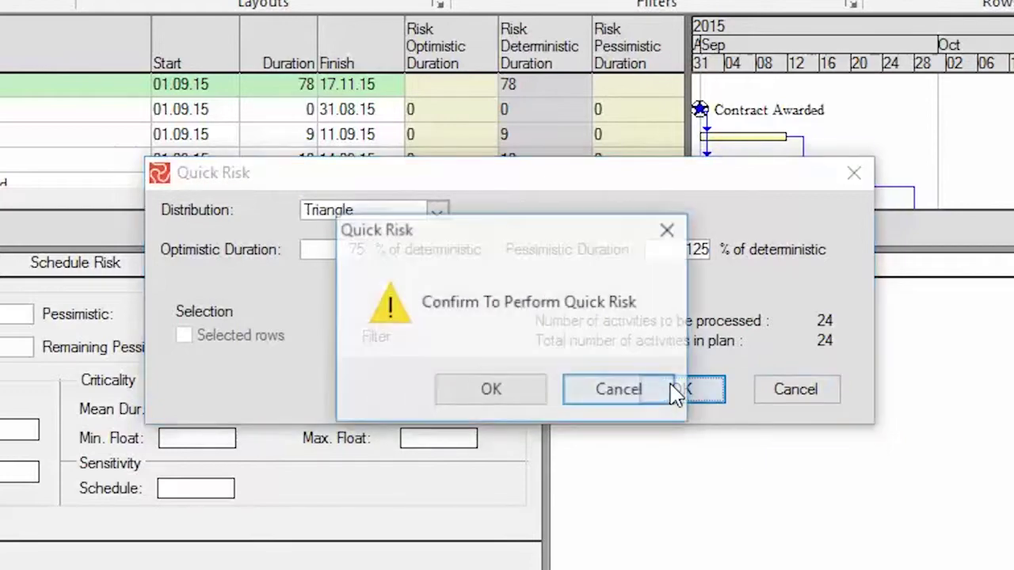
click(497, 396)
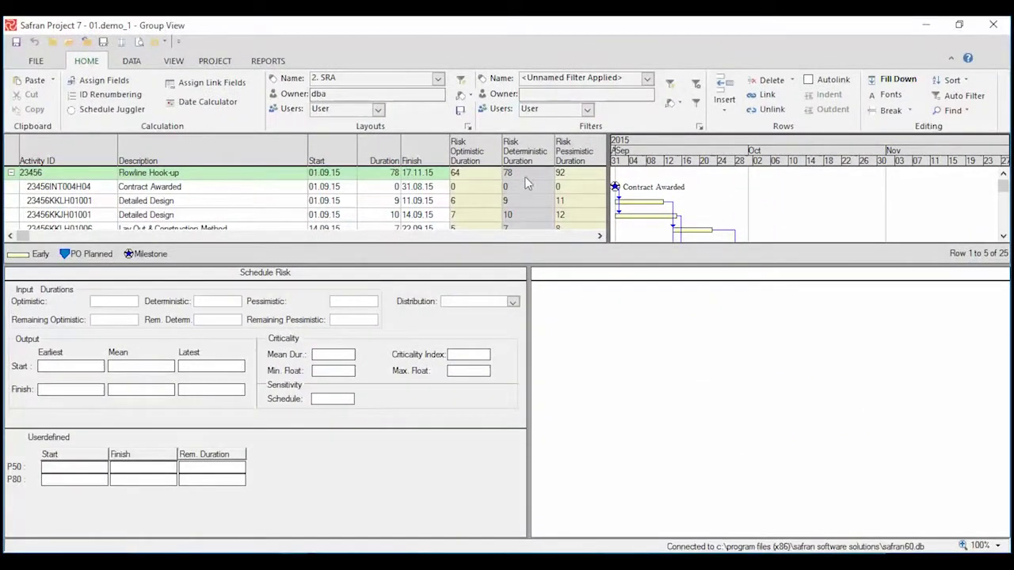
Step: View the Tornado Chart for the Flowline Hook-up summary and return to the Risk Histogram
click(529, 172)
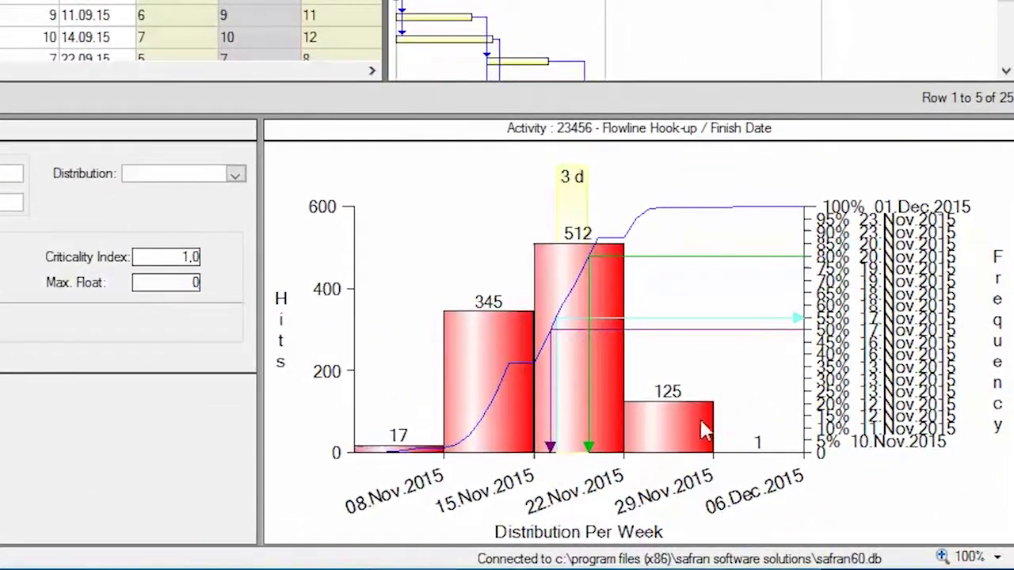
right_click(646, 262)
mouse_move(640, 242)
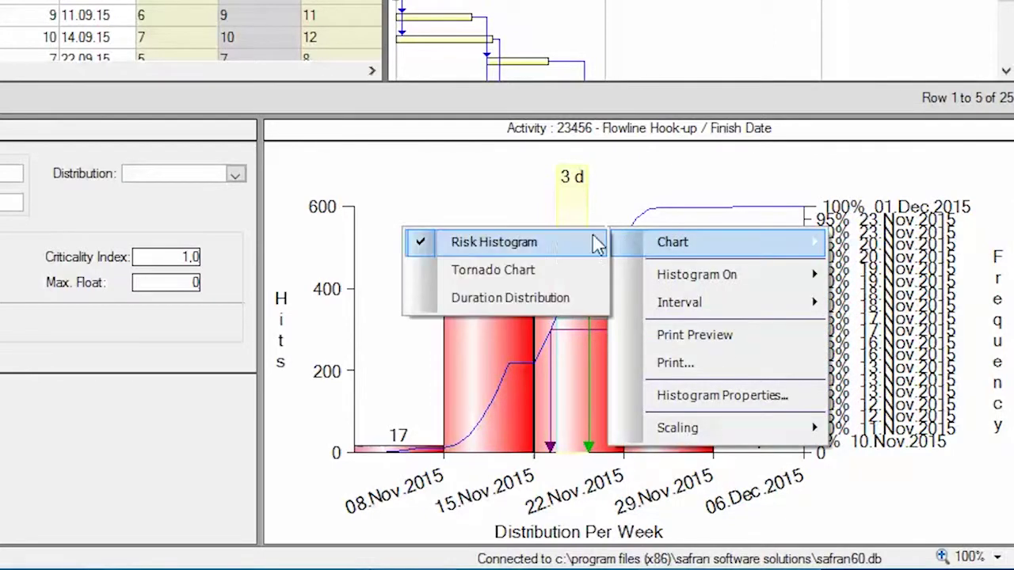
click(522, 270)
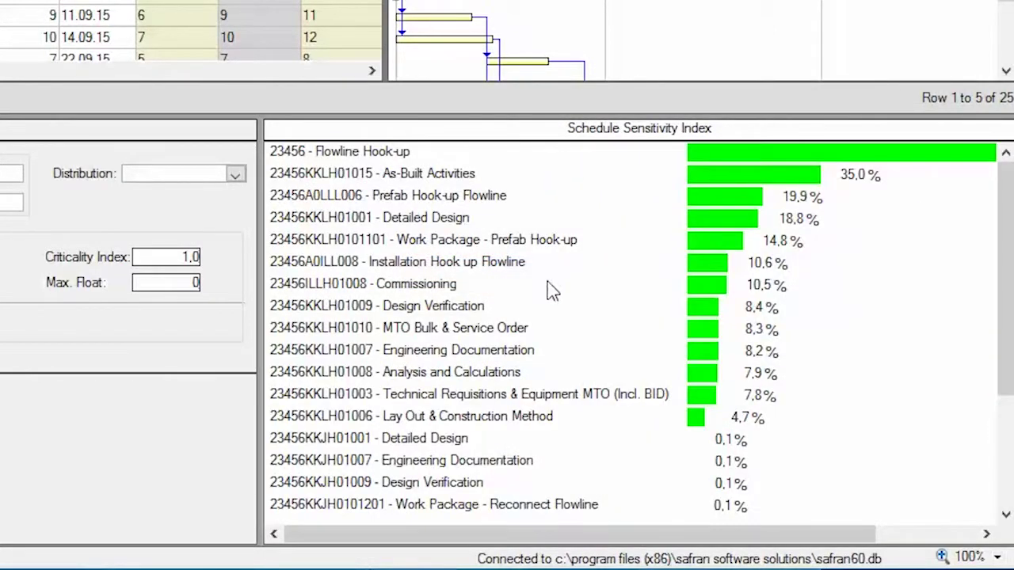
right_click(629, 212)
mouse_move(663, 239)
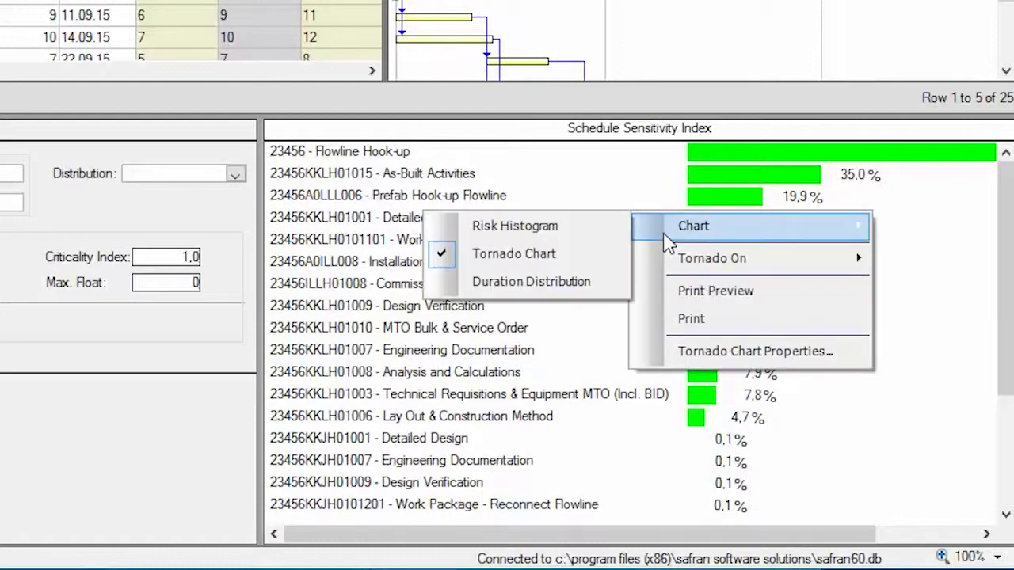
click(602, 232)
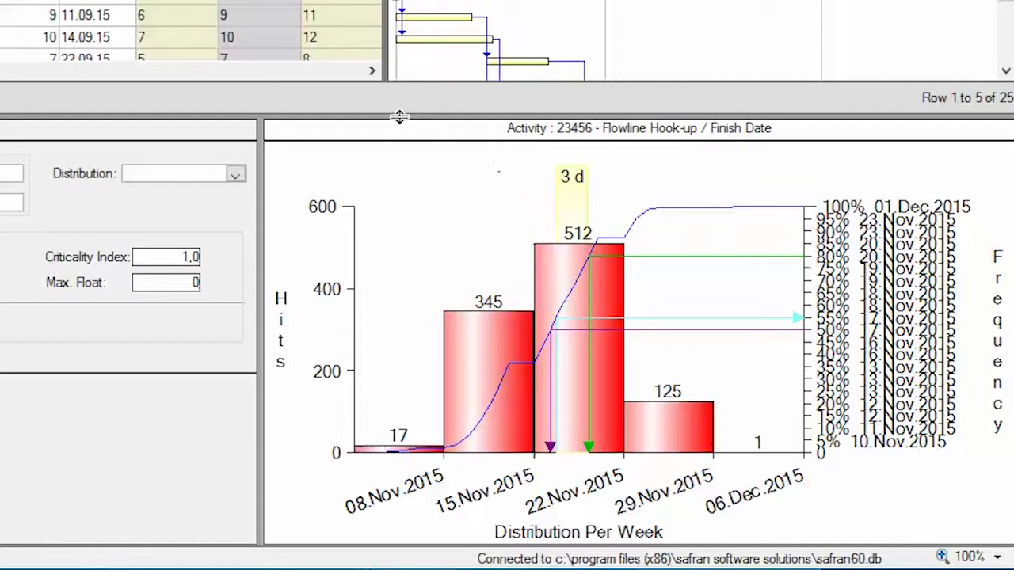
Step: In the full activity list, set the Risk Pessimistic Duration of activities 23456KKJH01007, 23456KKLH01008 and 23456KKLH01009 to 20
right_click(338, 103)
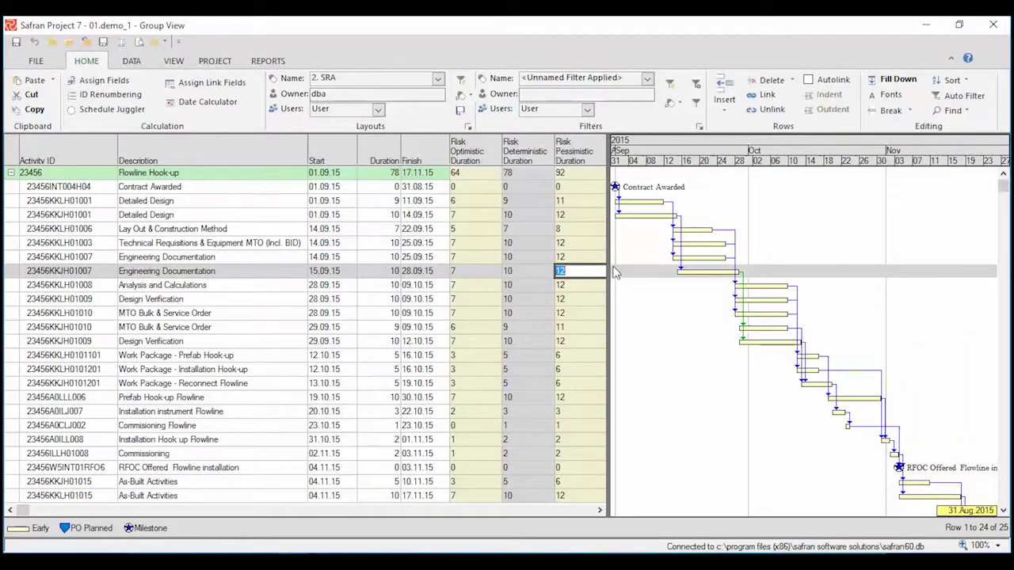
text(20)
key(Return)
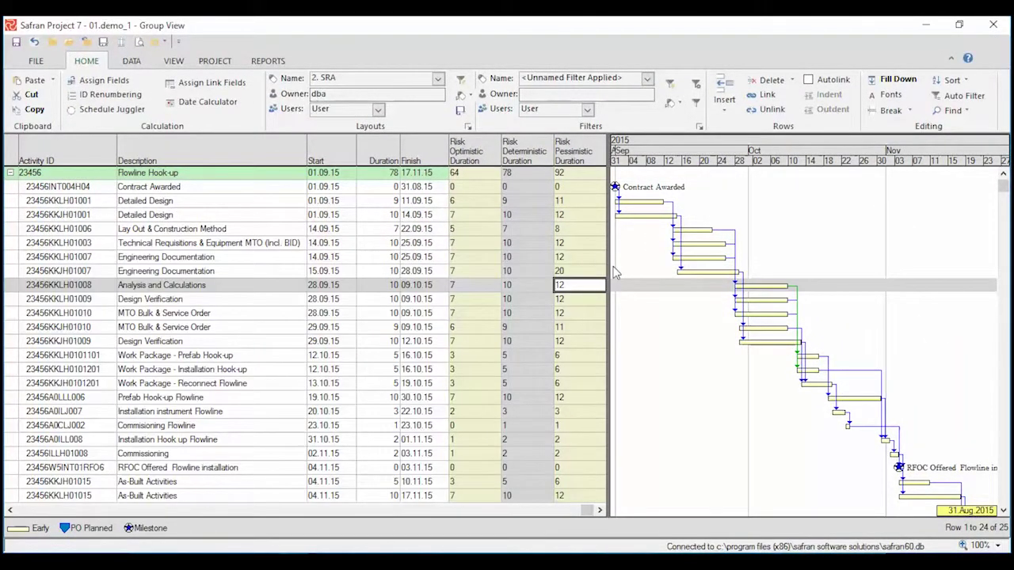
text(20)
key(Return)
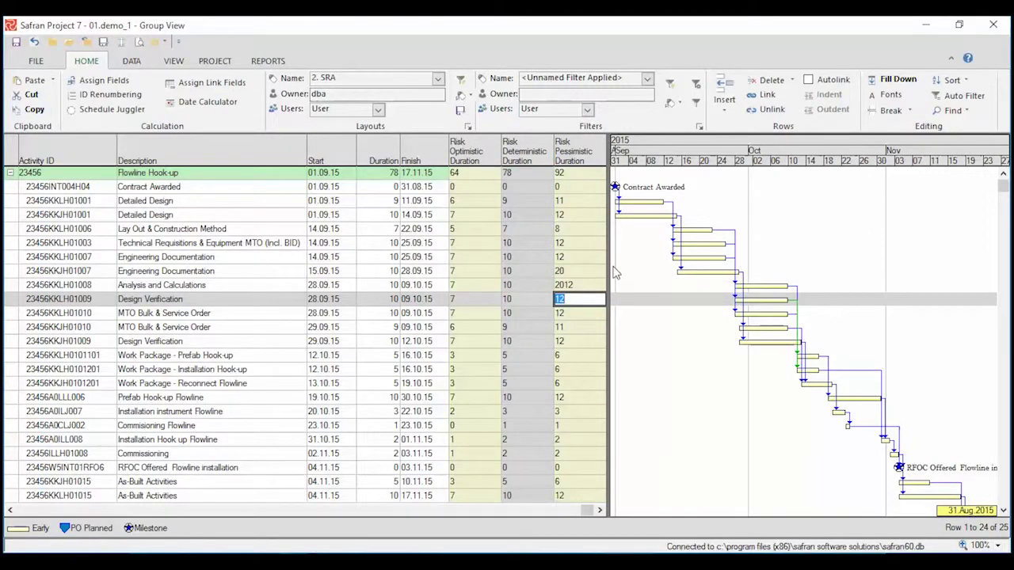
key(Up)
text(20)
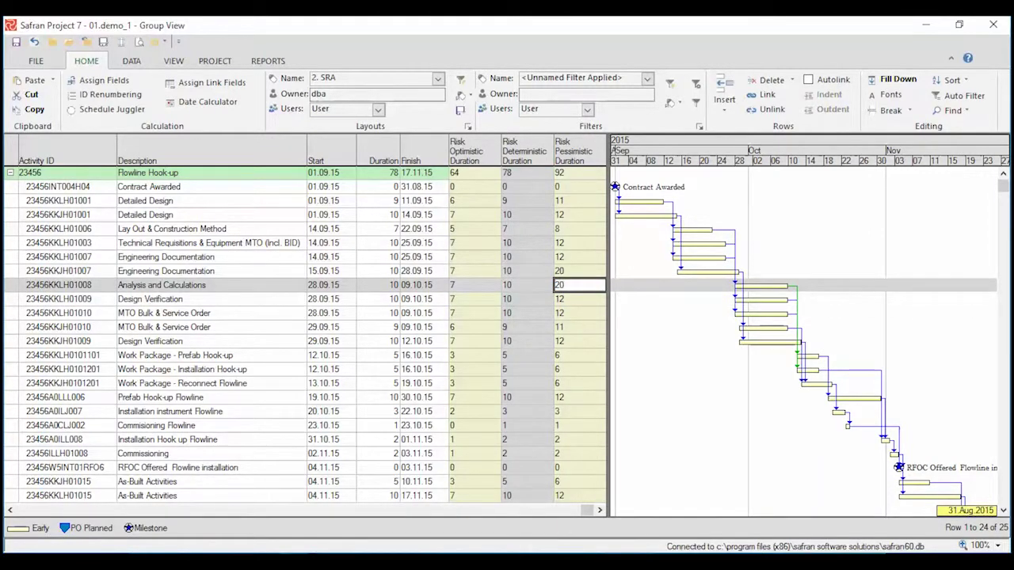
key(Return)
text(20)
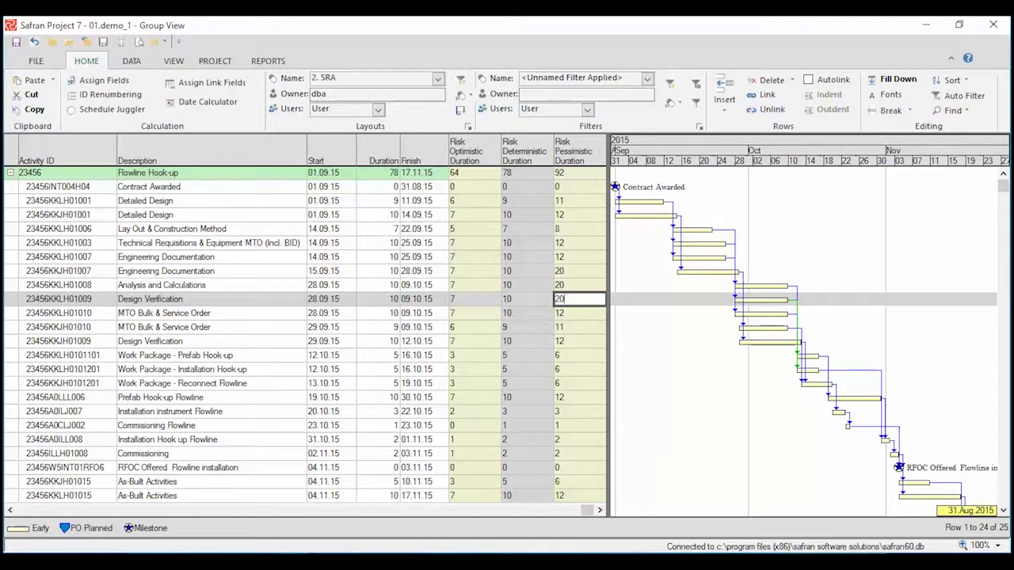
key(Return)
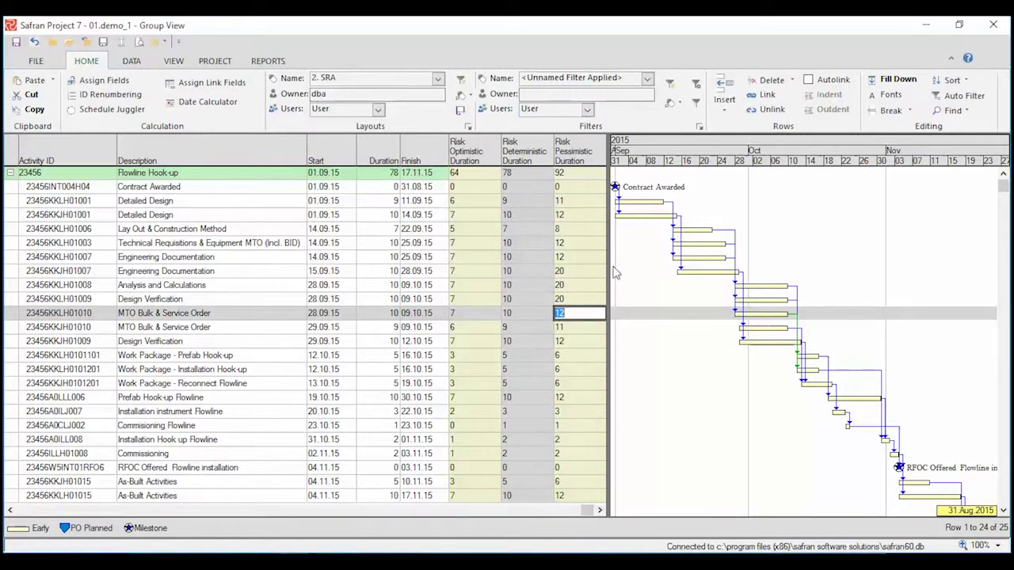
Step: Rerun the risk analysis from the Schedule Risk view and display the results for the Flowline Hook-up summary
right_click(634, 519)
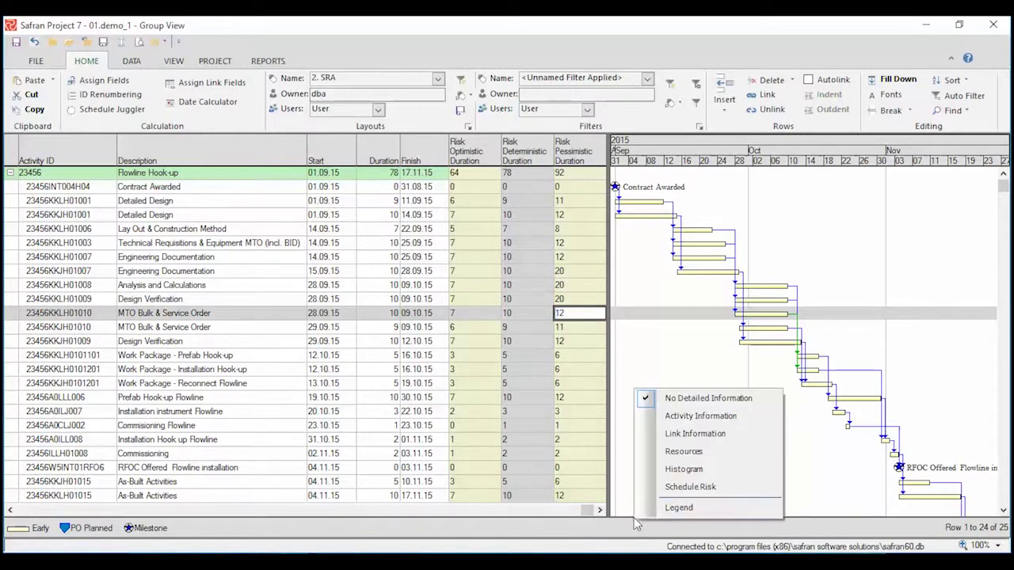
click(674, 486)
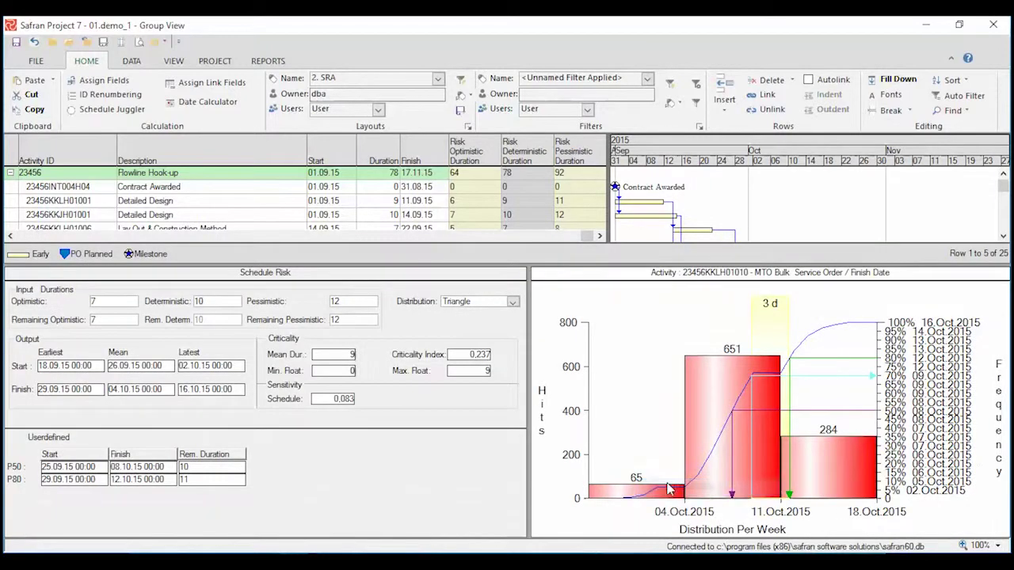
right_click(506, 319)
click(517, 326)
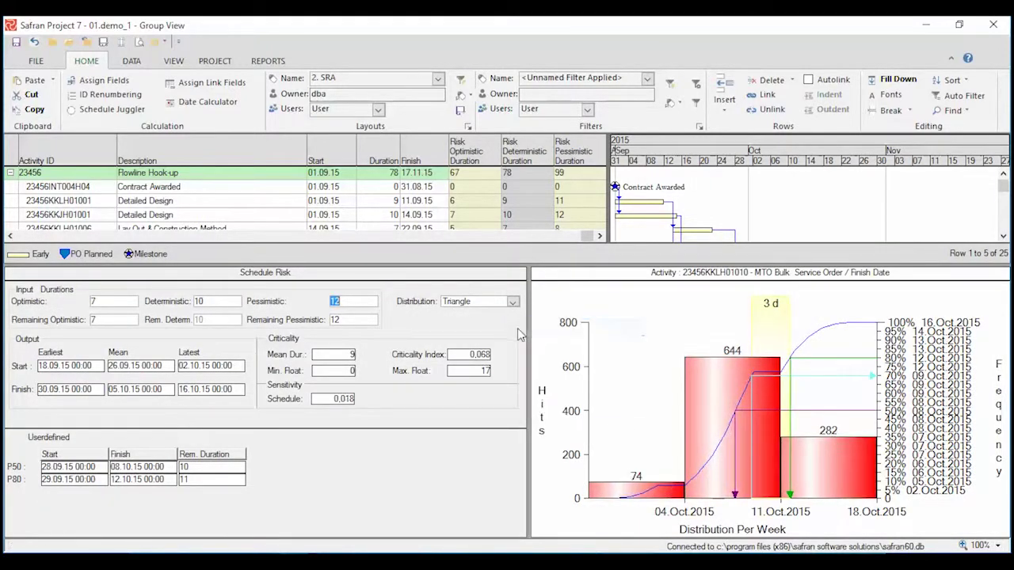
click(519, 174)
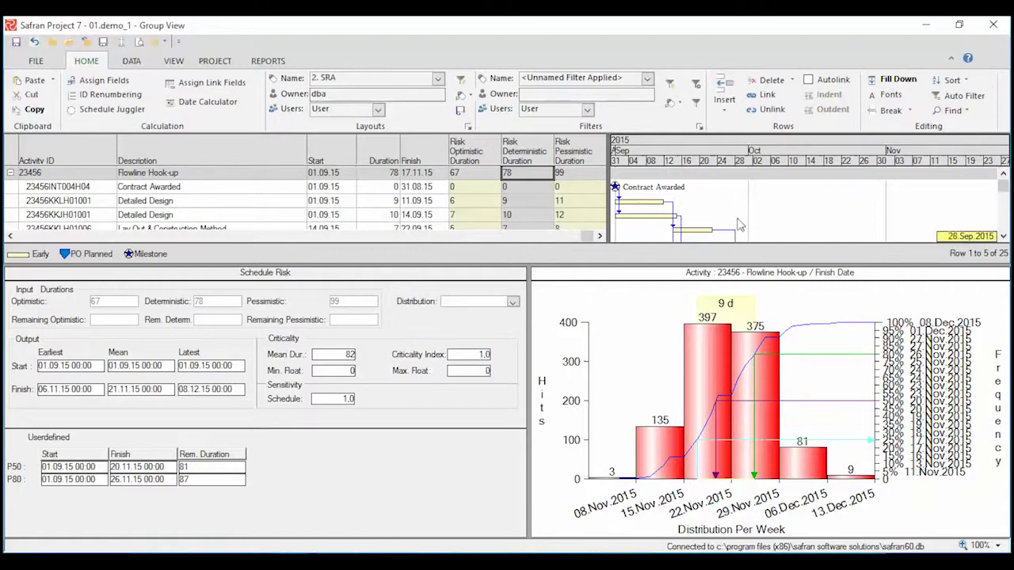
Step: Use the Schedule Risk Juggler to assign the P50 duration field for all activities from the P50 risk duration
right_click(496, 333)
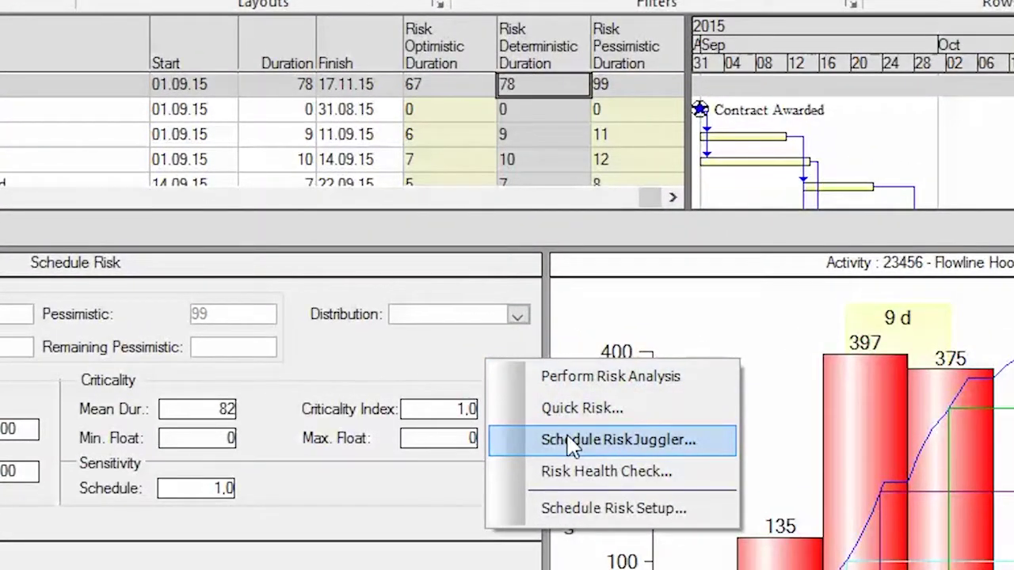
click(567, 446)
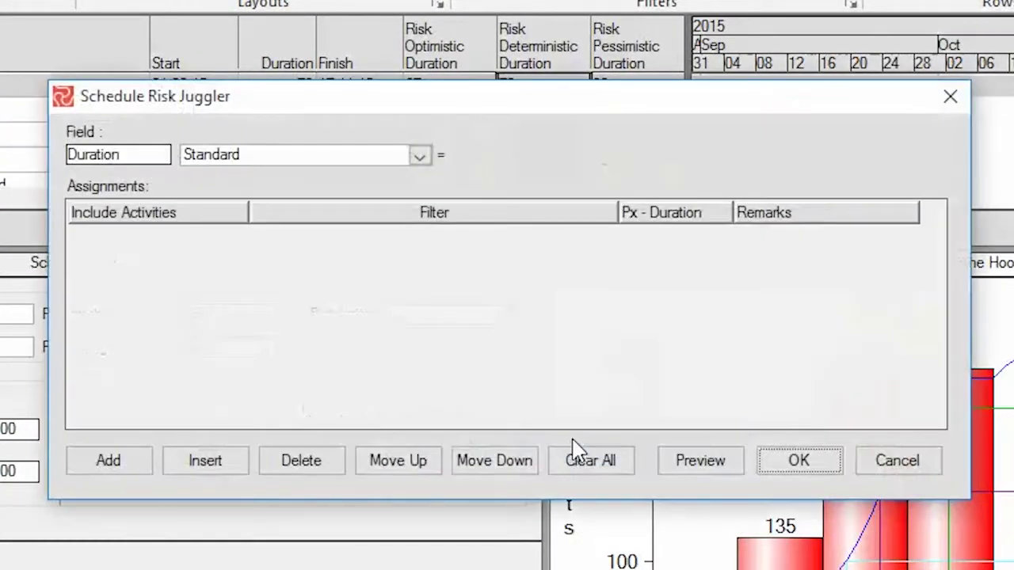
click(420, 157)
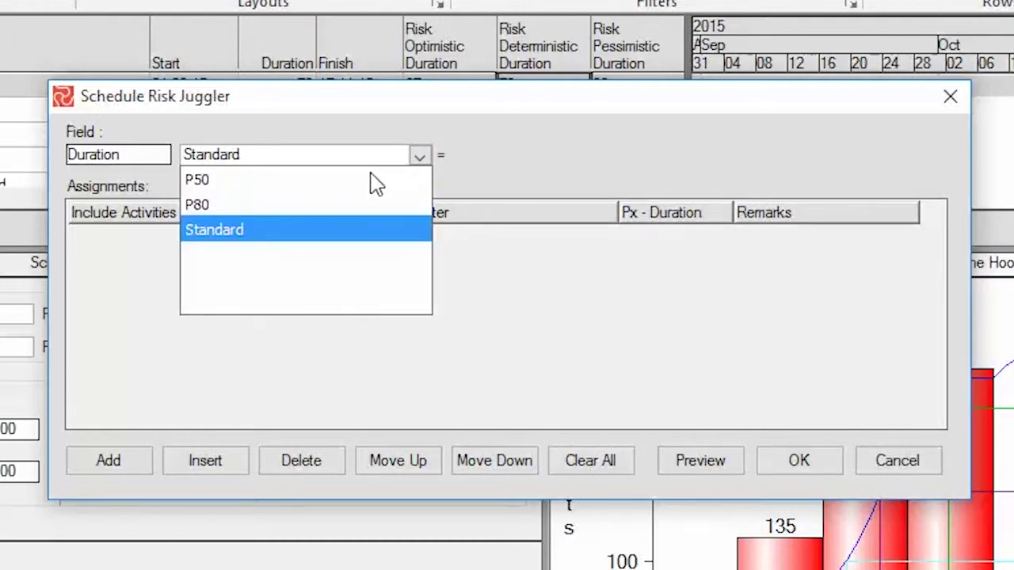
click(278, 181)
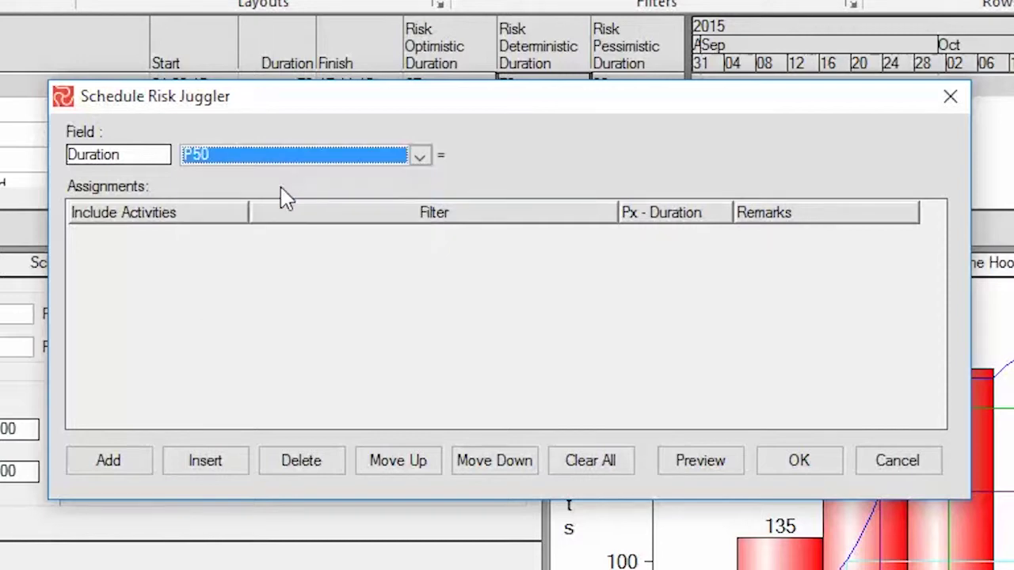
click(119, 459)
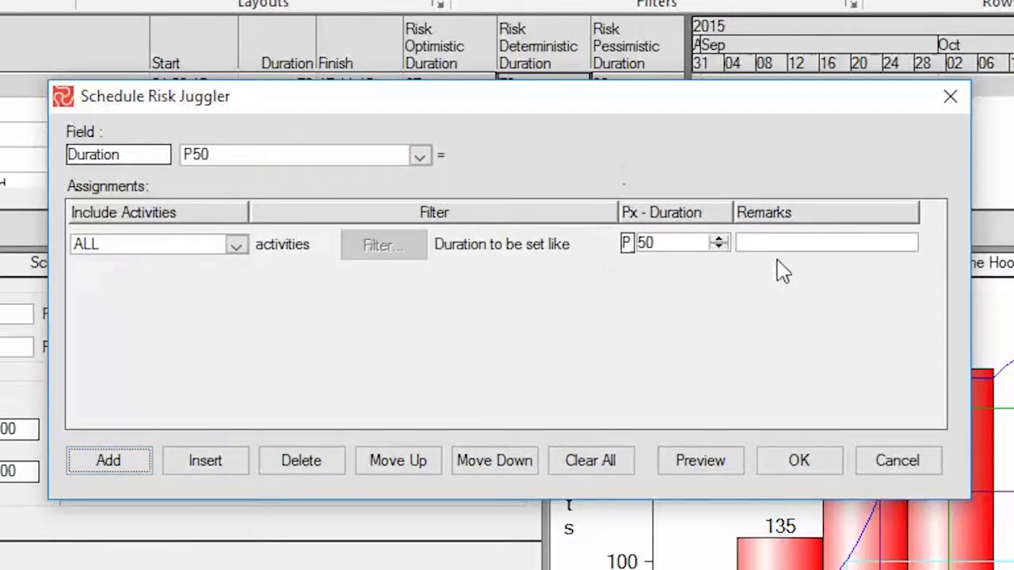
click(800, 464)
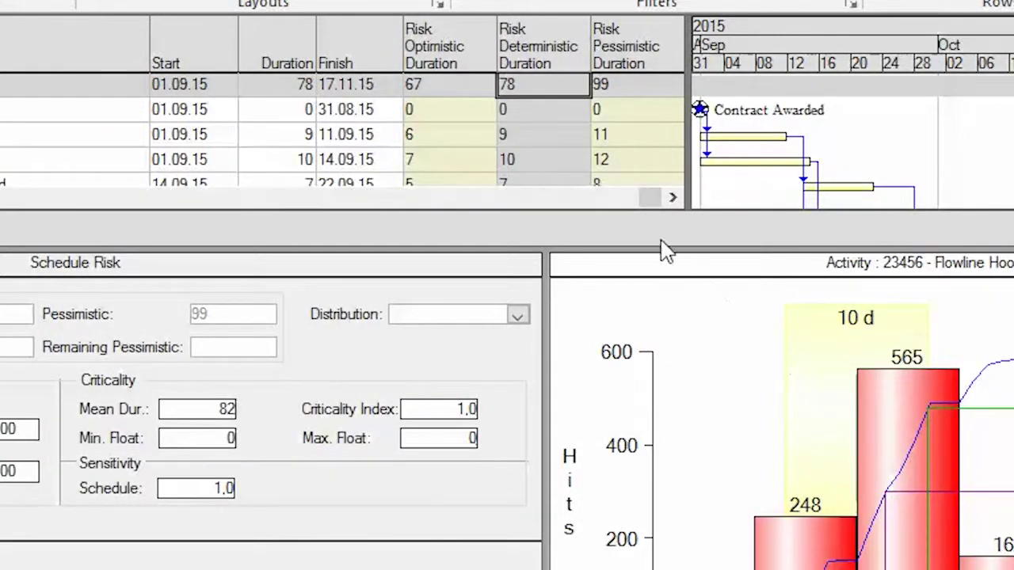
Step: Use the Schedule Risk Juggler to assign the P80 duration field for all activities from the P80 risk duration
right_click(497, 283)
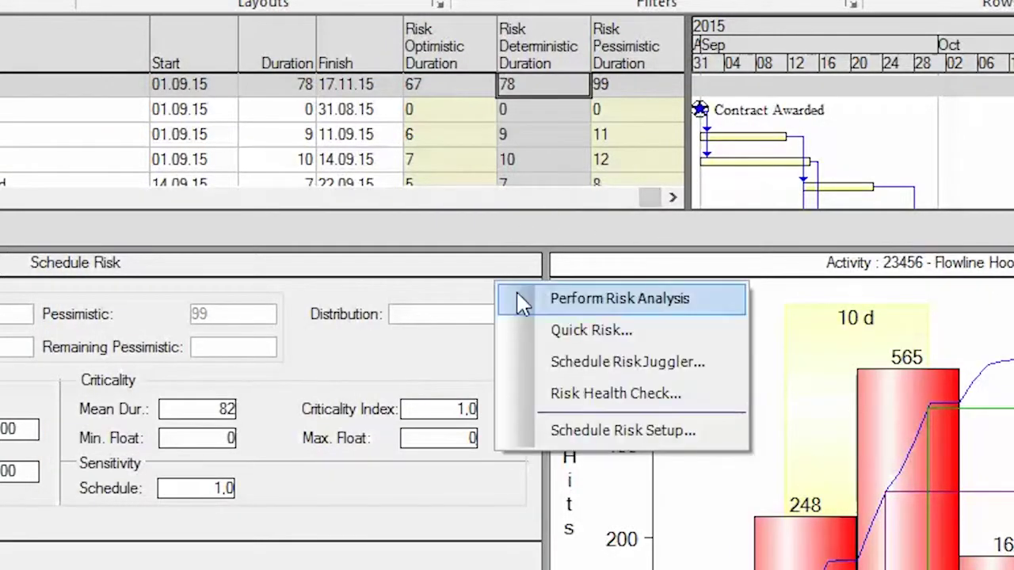
click(559, 369)
click(420, 156)
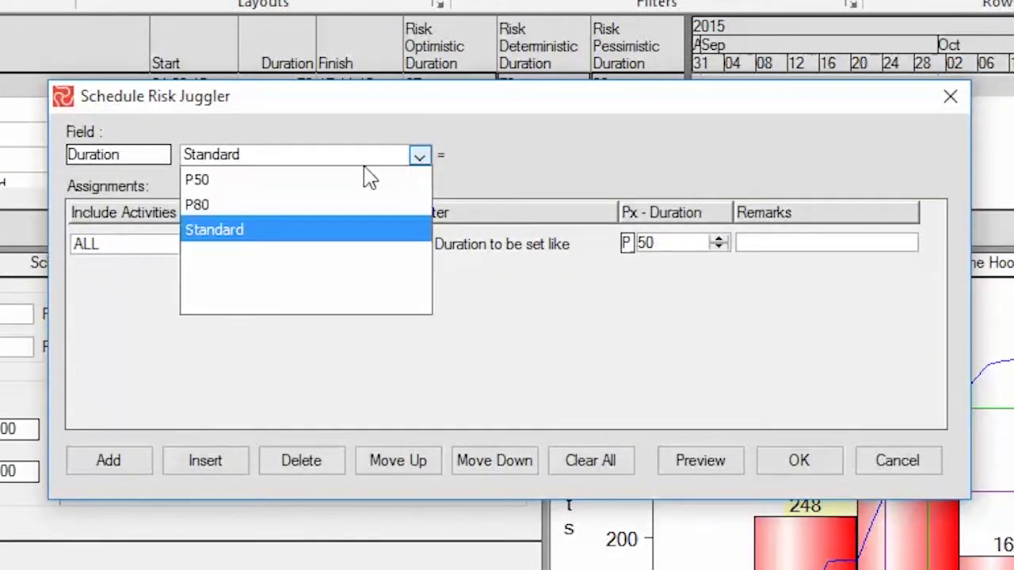
click(329, 206)
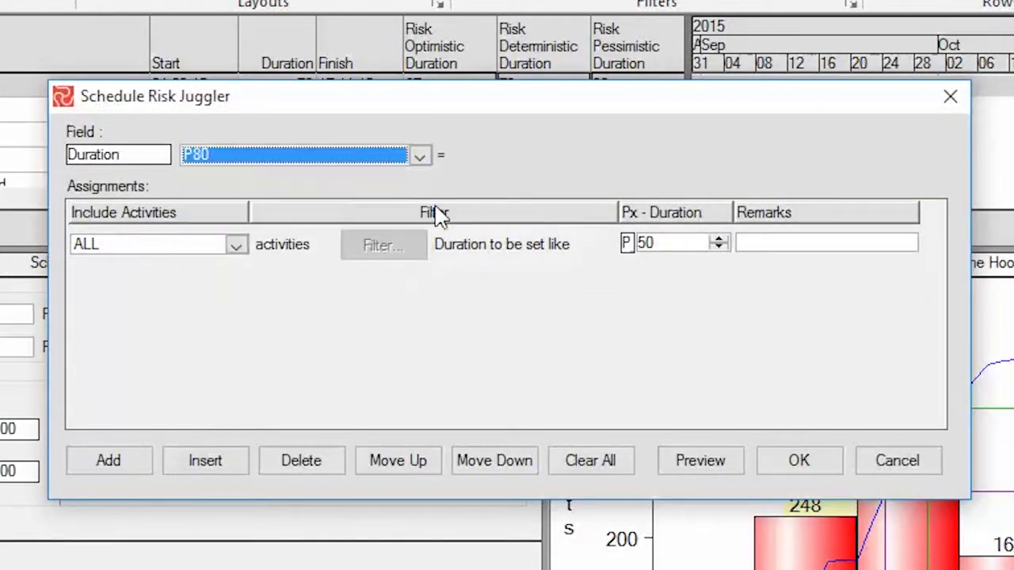
click(721, 240)
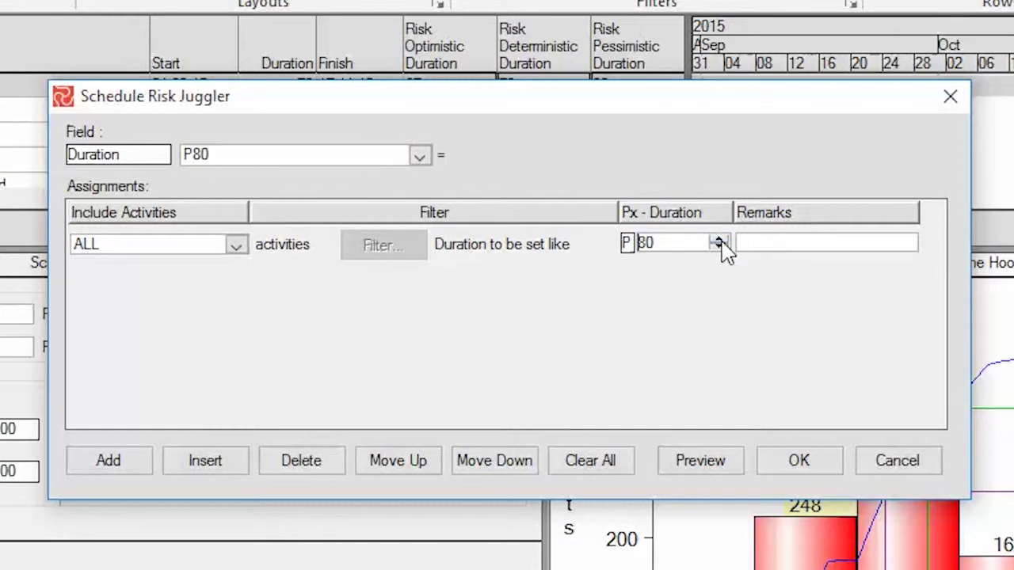
click(796, 465)
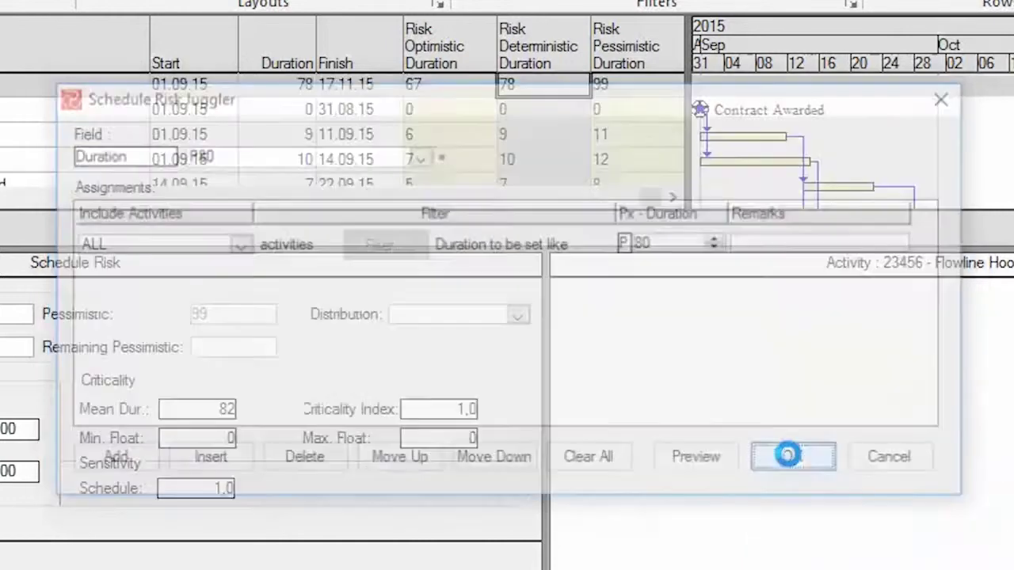
Step: Hide the detailed information pane and make the P50 new symbol visible in both the Gantt chart and legend
right_click(660, 225)
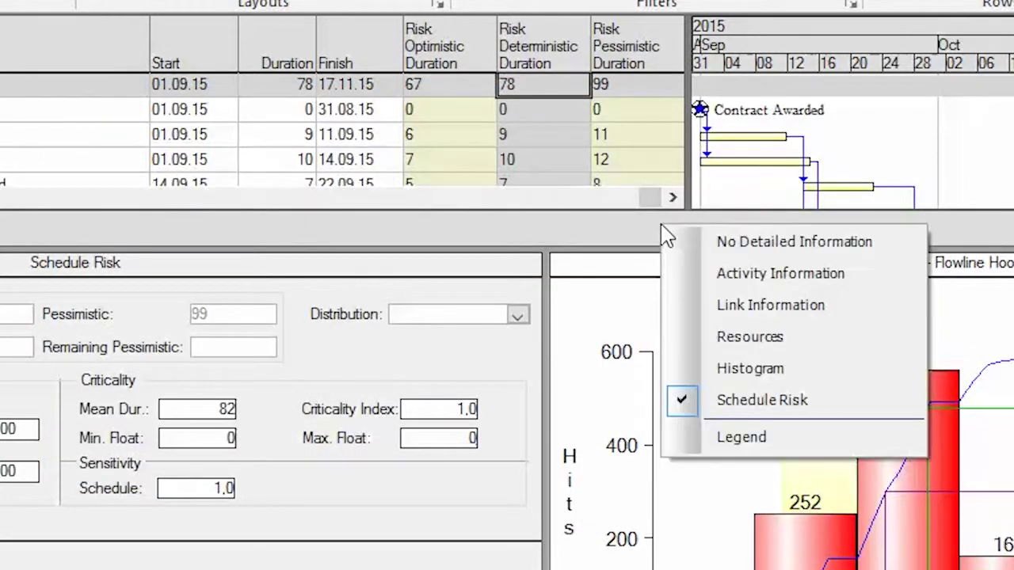
click(723, 244)
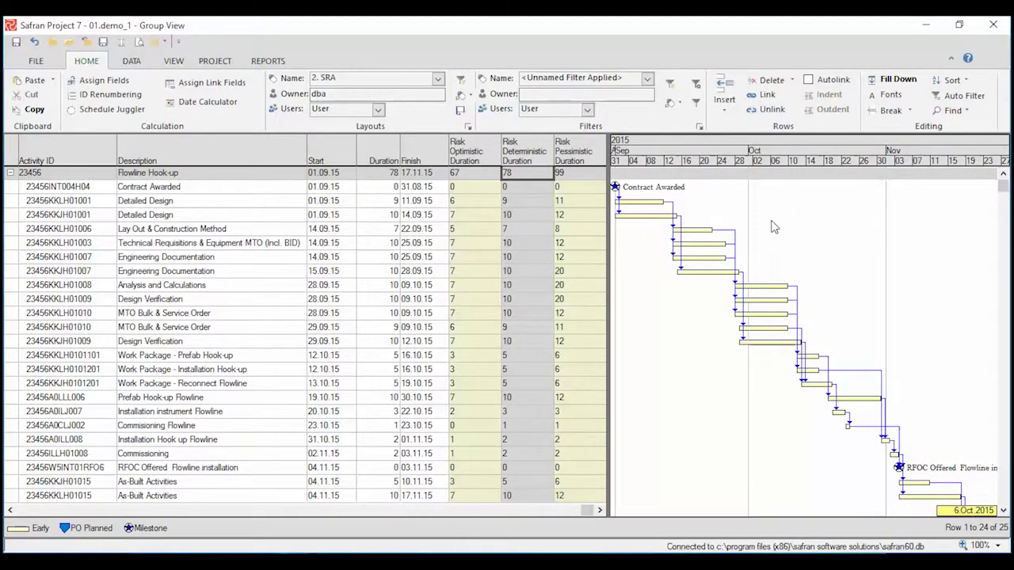
right_click(774, 227)
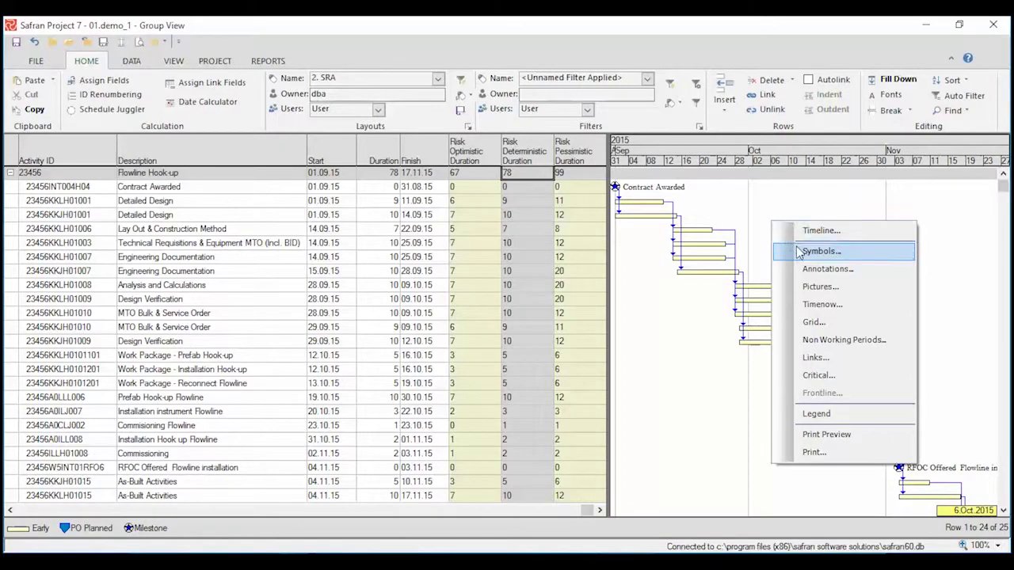
click(800, 249)
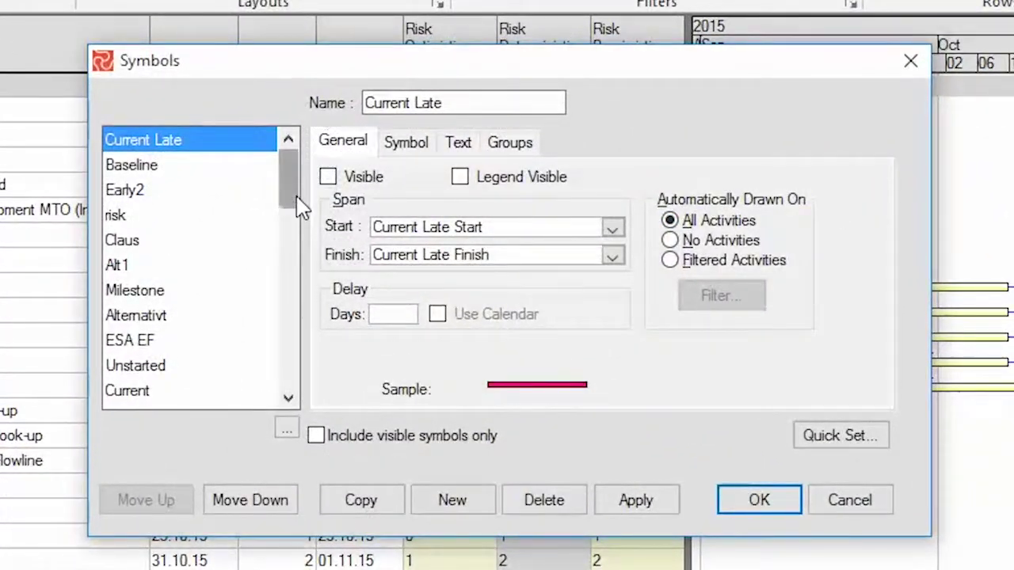
drag(297, 200, 291, 272)
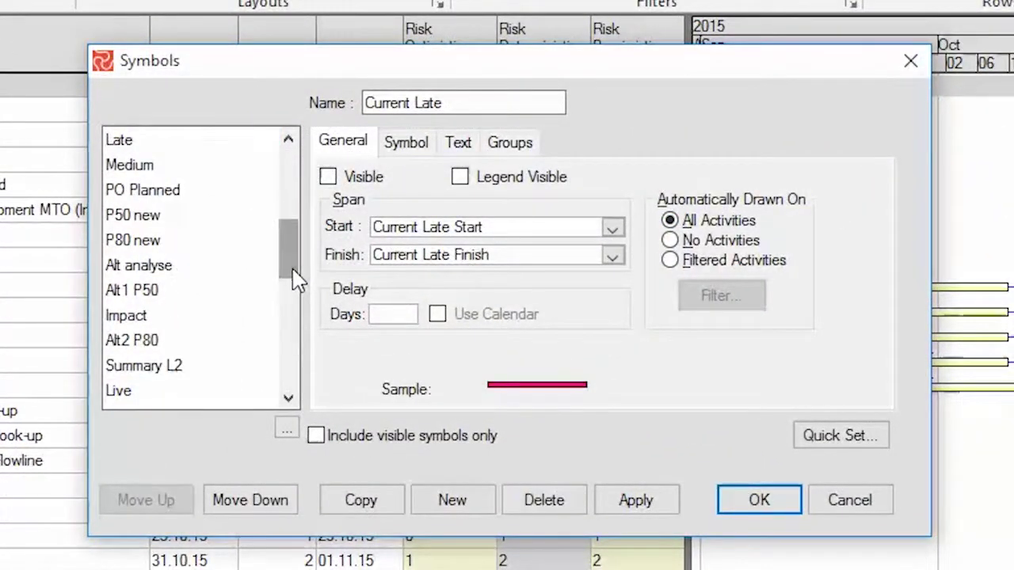
click(177, 219)
click(459, 176)
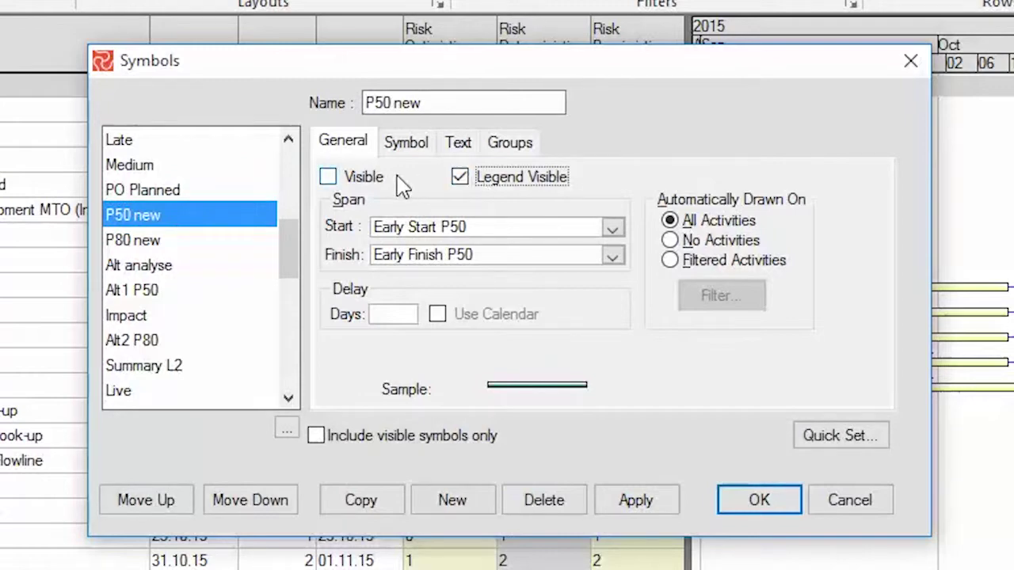
click(329, 177)
Step: Make the P80 new symbol visible in the Gantt chart and legend, and save the project modifications
click(130, 241)
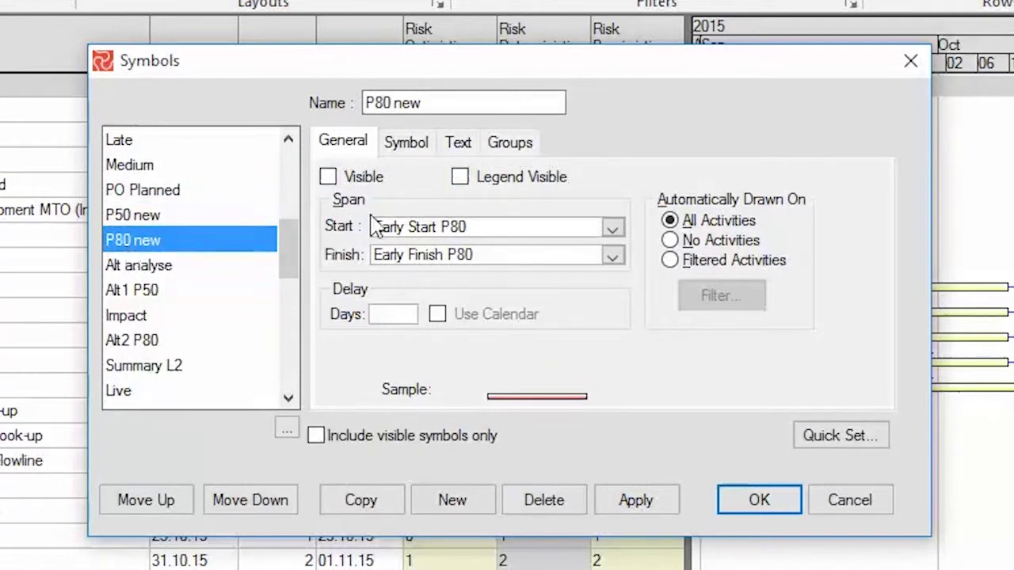
click(516, 179)
click(355, 179)
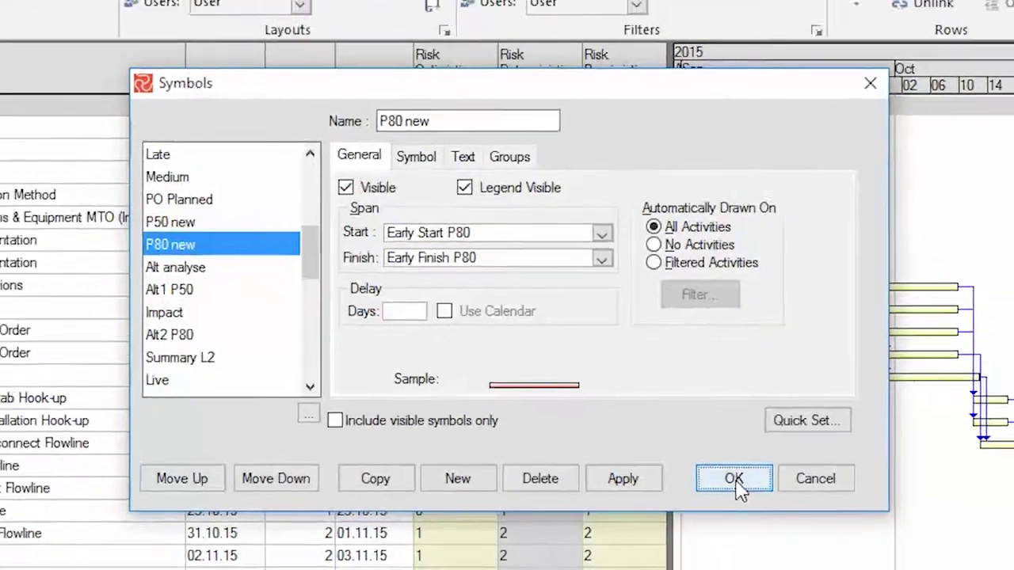
click(752, 503)
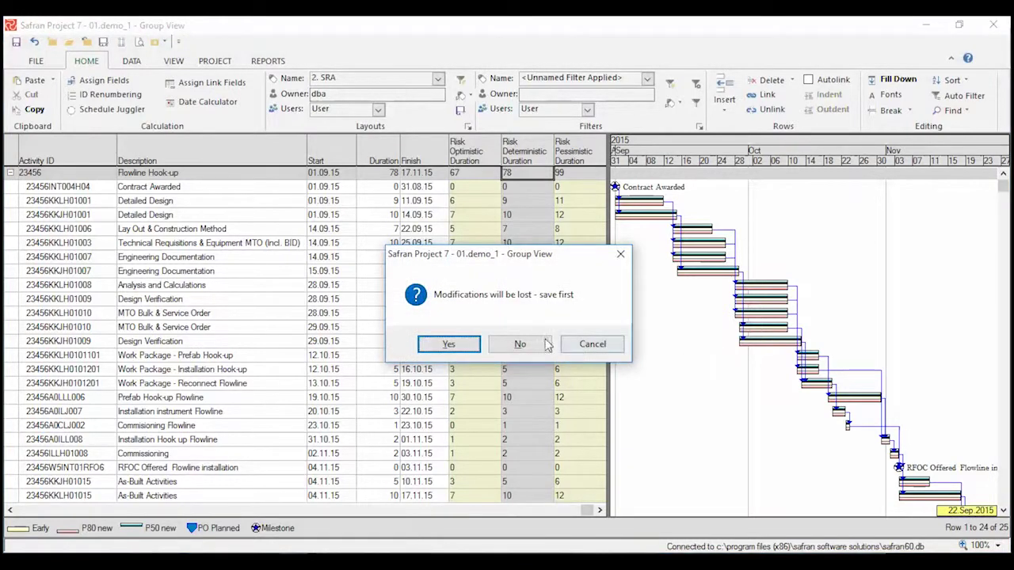
click(449, 343)
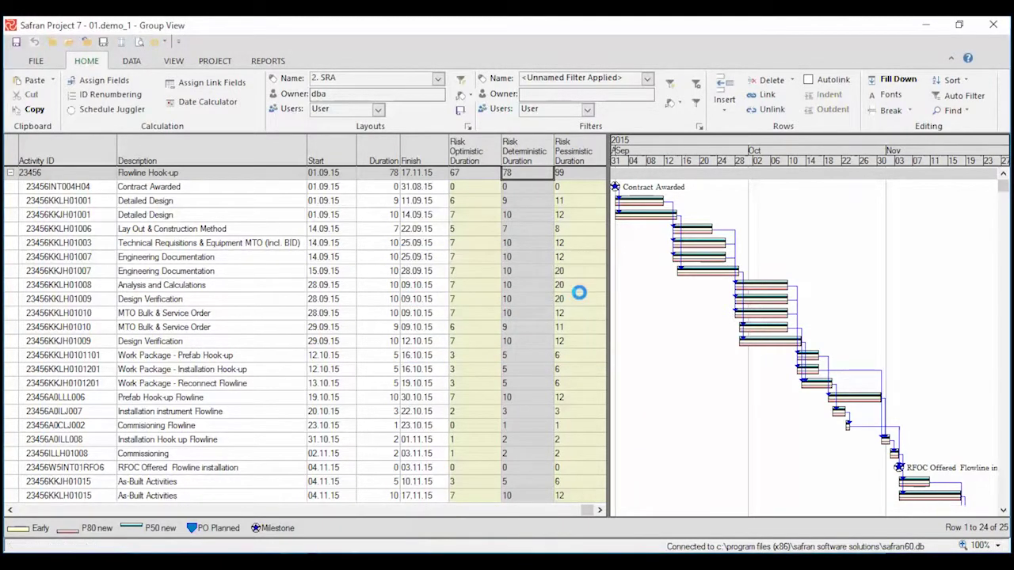